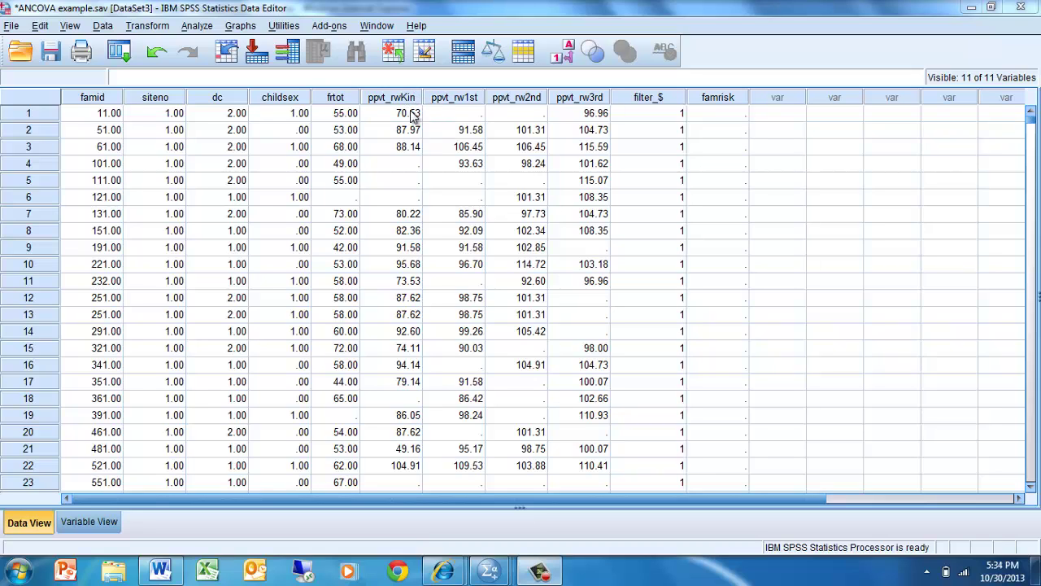
- Open the Simple Scatter chart dialog from the legacy Scatter/Dot graphs
click(238, 26)
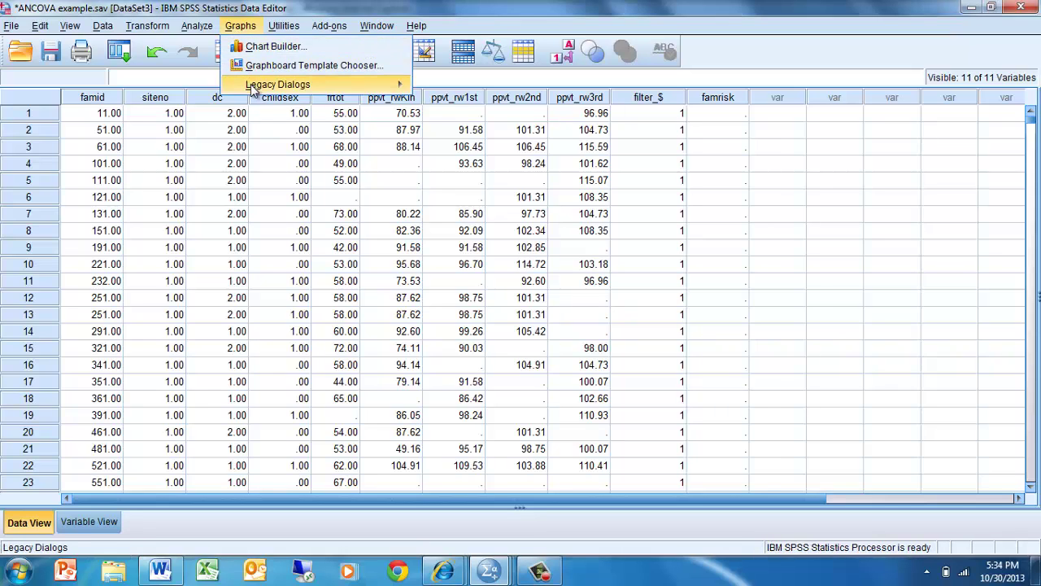
mouse_move(254, 88)
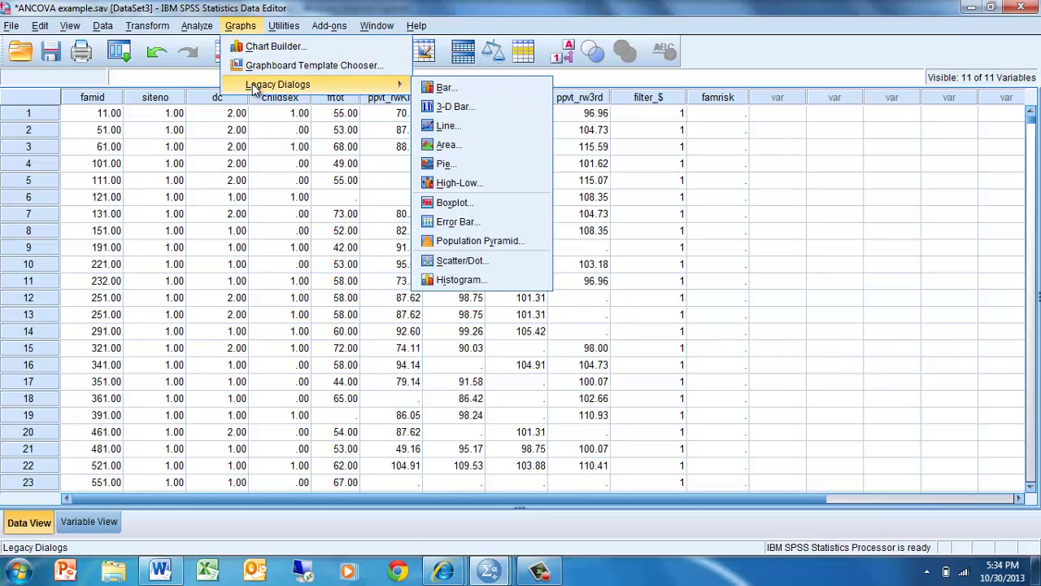
click(455, 262)
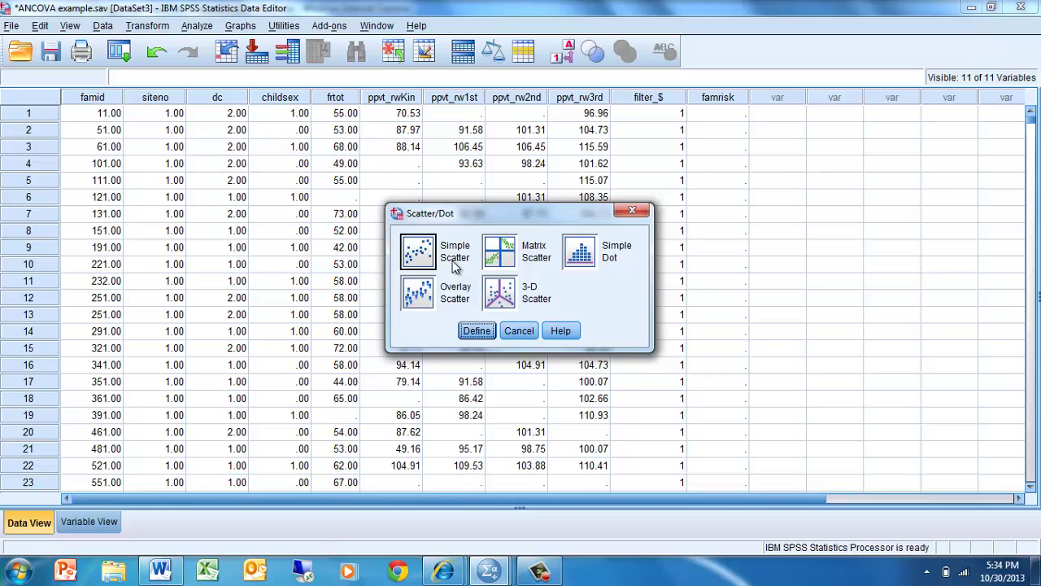
click(423, 254)
click(477, 331)
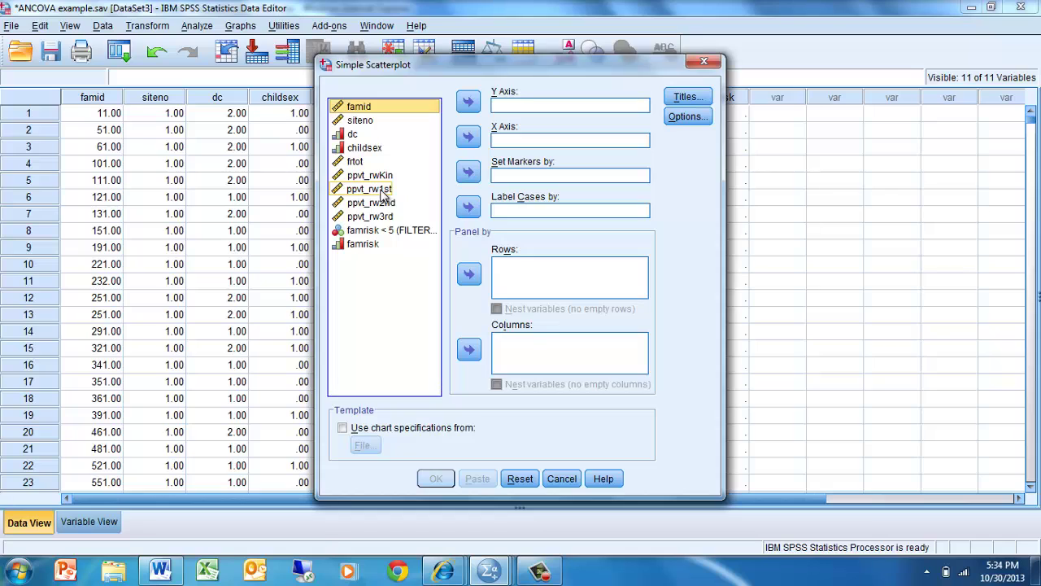
- Put ppvt_rw1st on the Y axis and ppvt_rwKin on the X axis
click(381, 190)
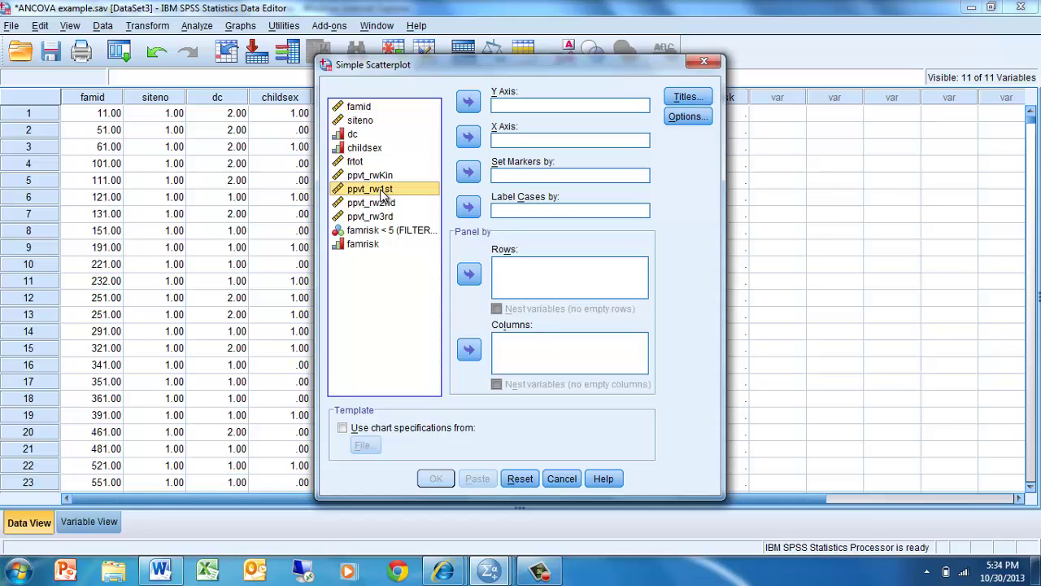
click(468, 104)
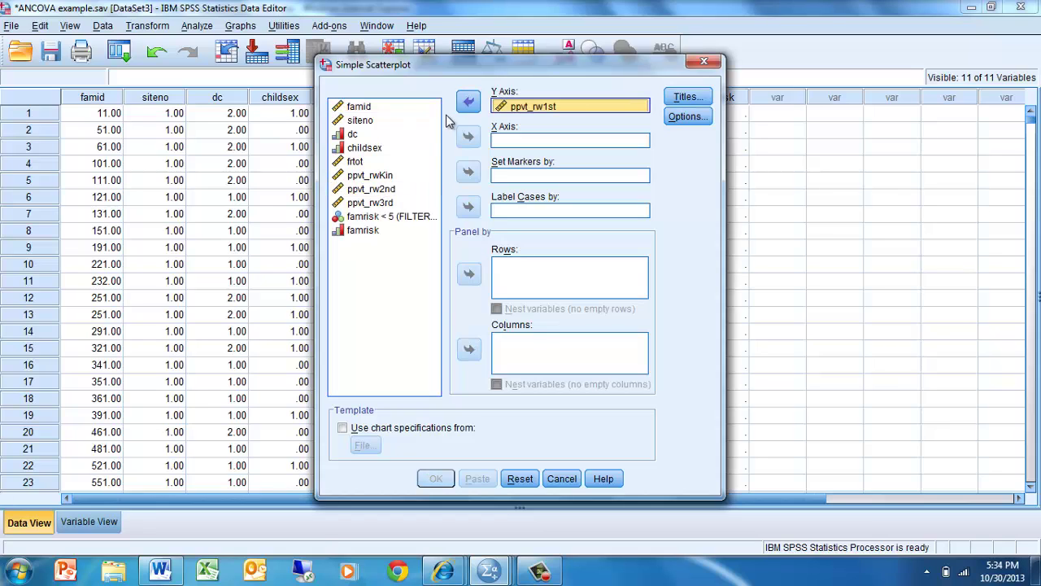
click(390, 175)
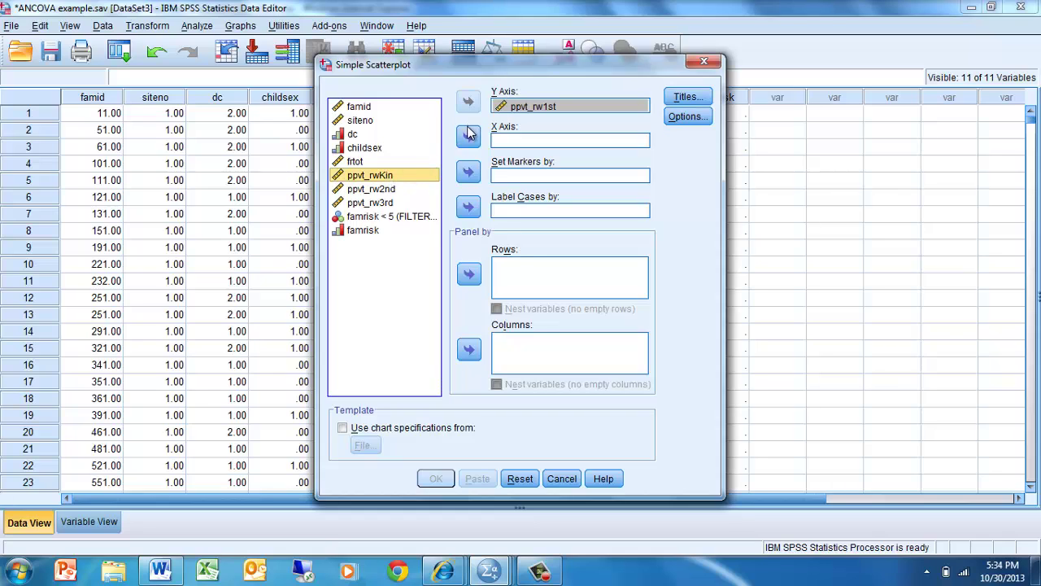
click(468, 137)
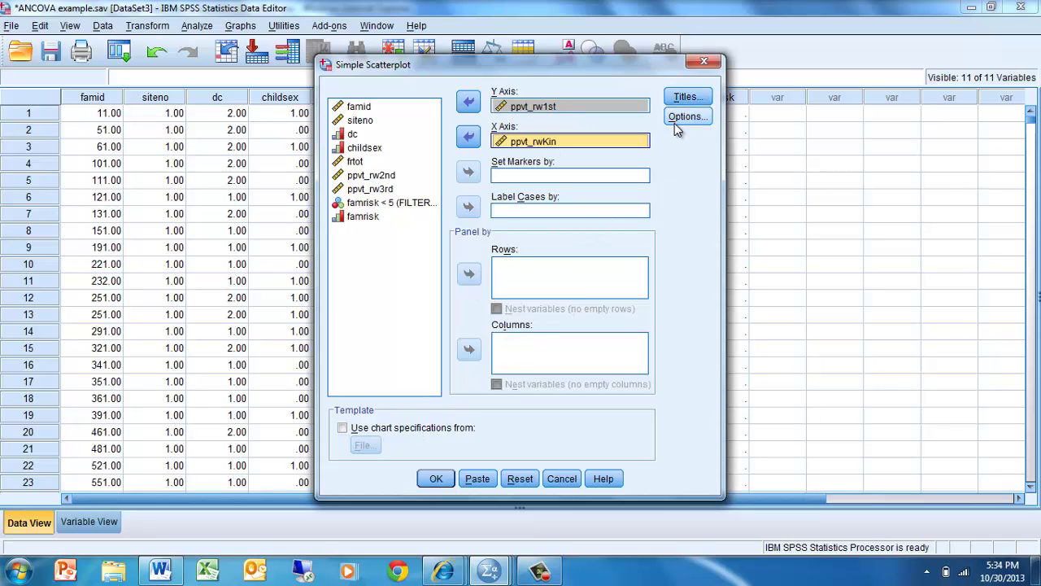
- Draw the ppvt_rw1st by ppvt_rwKin scatterplot and open it in a widened Chart Editor
click(428, 479)
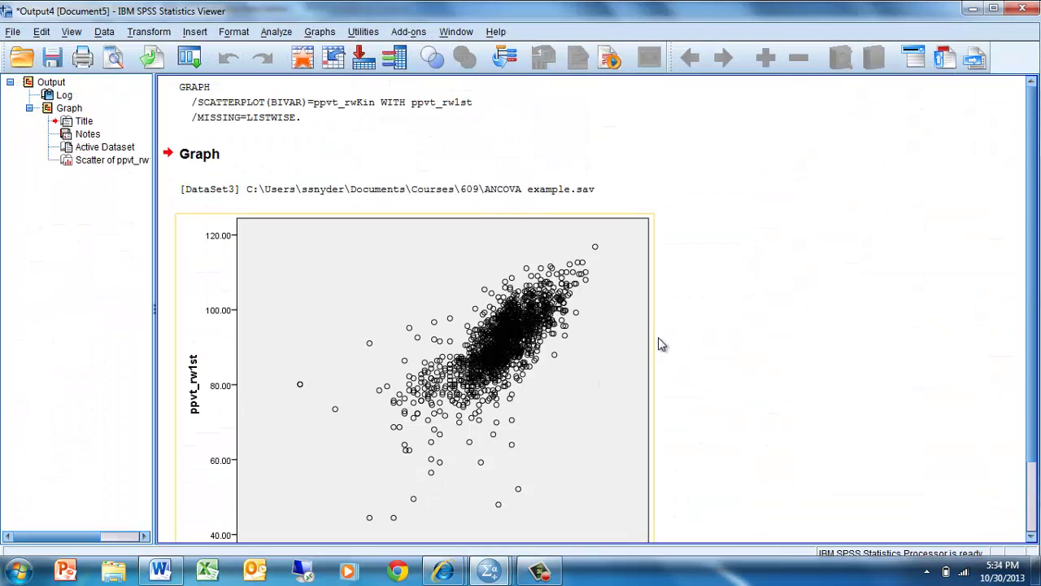
click(376, 236)
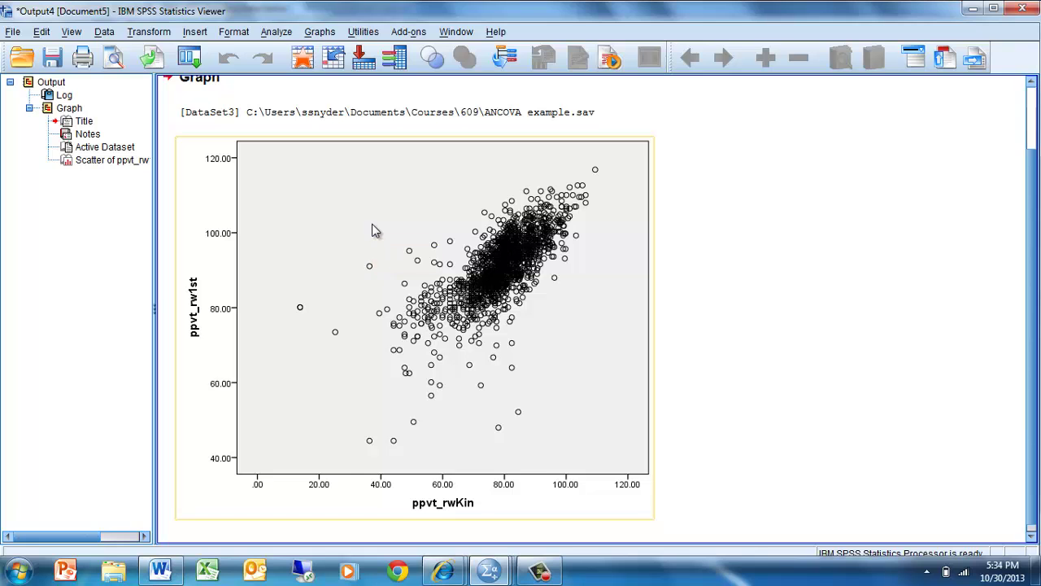
click(372, 229)
double_click(372, 229)
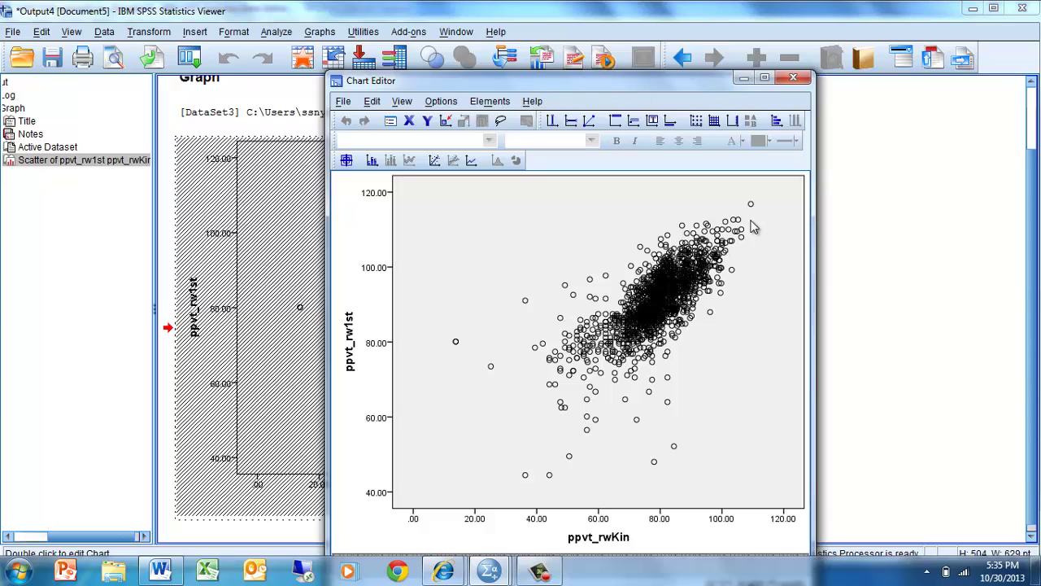
drag(813, 256, 887, 257)
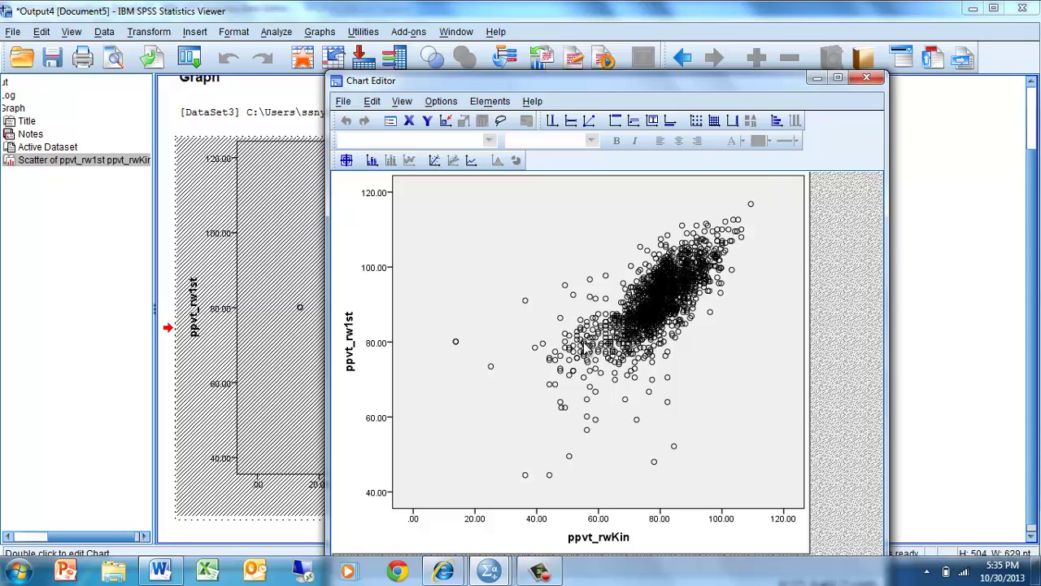
- Add a linear Fit Line at Total labelled y=45.05+0.58*x, then select the scatter markers
click(485, 101)
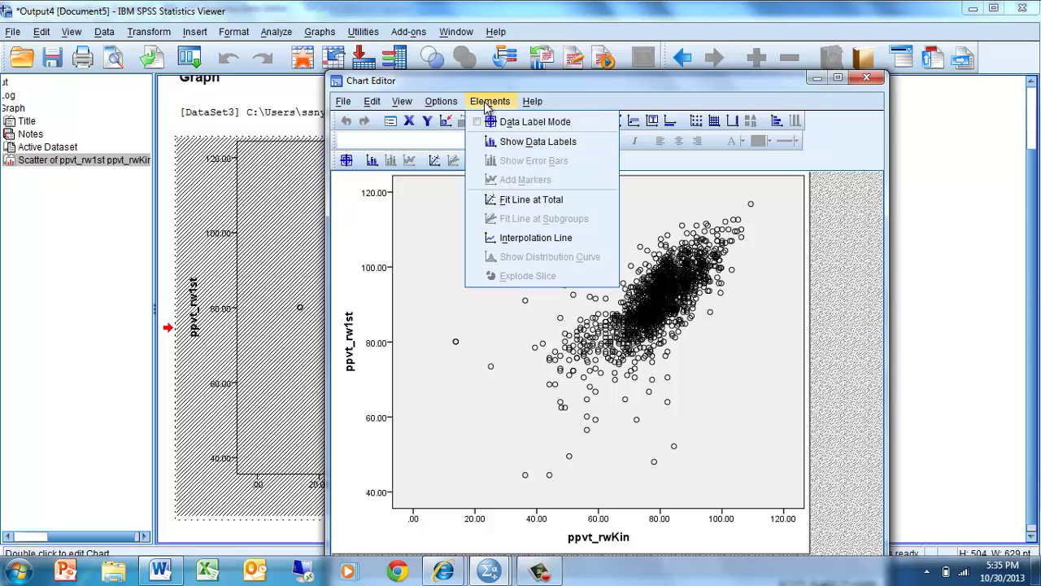
click(523, 199)
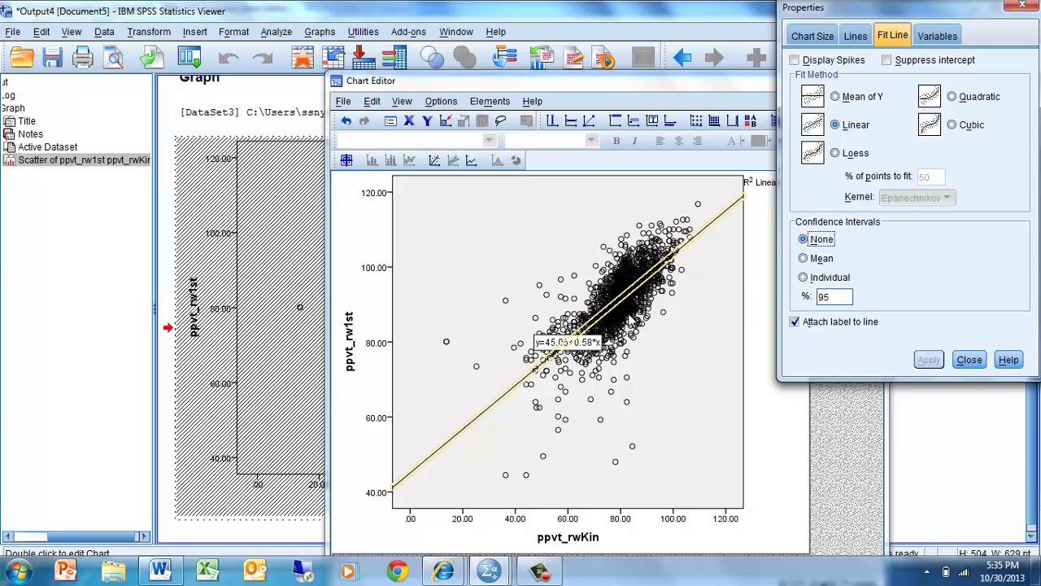
click(630, 319)
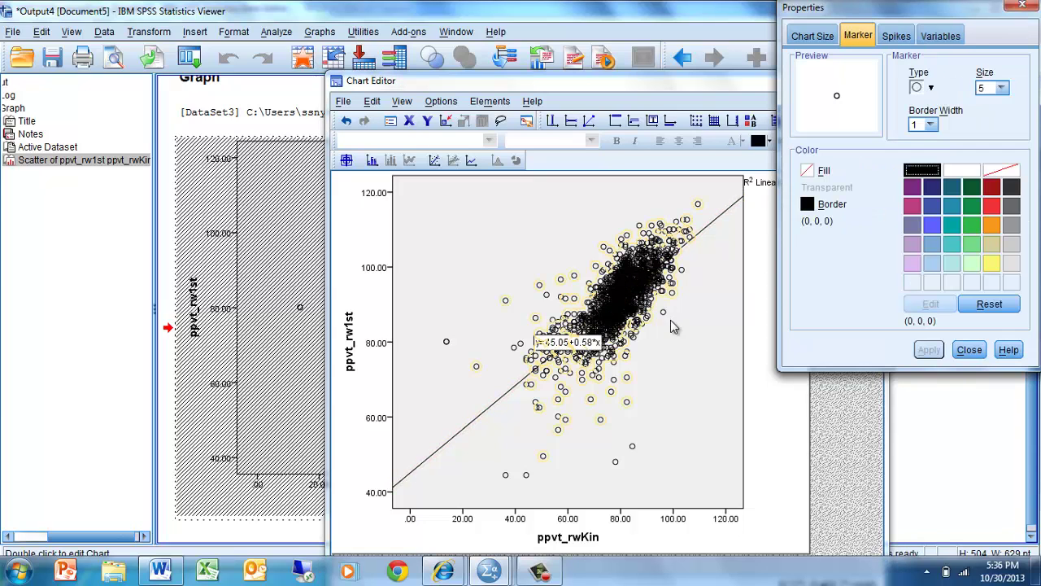
- Select the plot data area to show its Fill & Border settings (fill 240, 240, 240, black border)
click(715, 297)
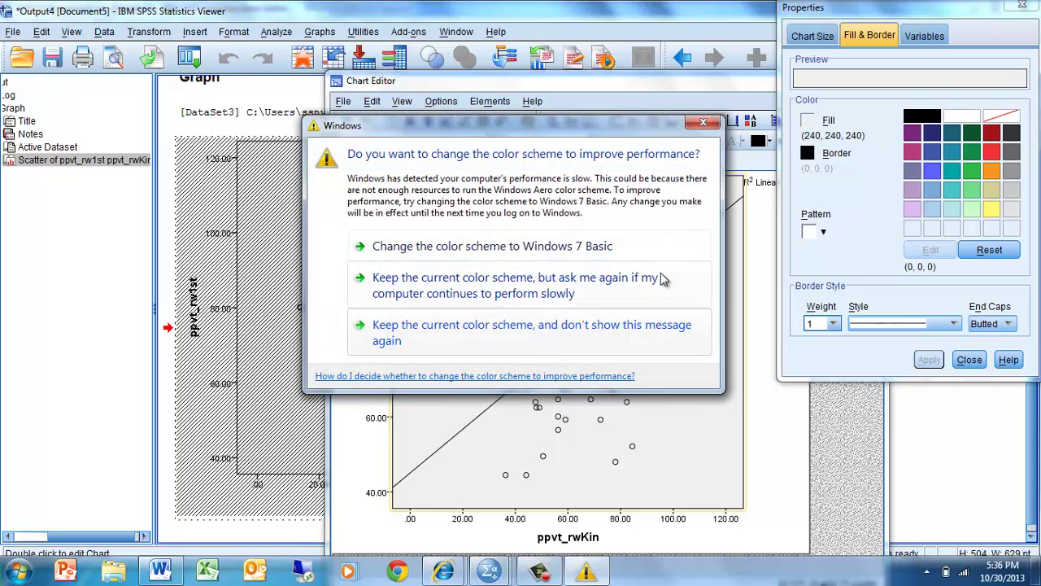
- Close the Windows colour-scheme performance warning covering the fitted scatterplot
click(703, 124)
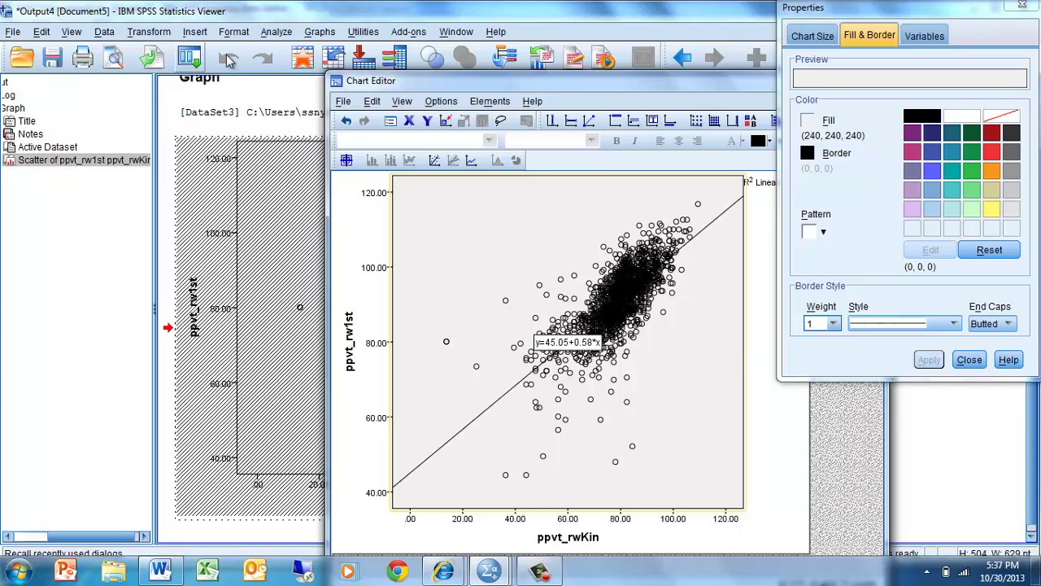
- Add ppvt_rwKin and ppvt_rw1st to a Bivariate Correlations analysis
click(280, 33)
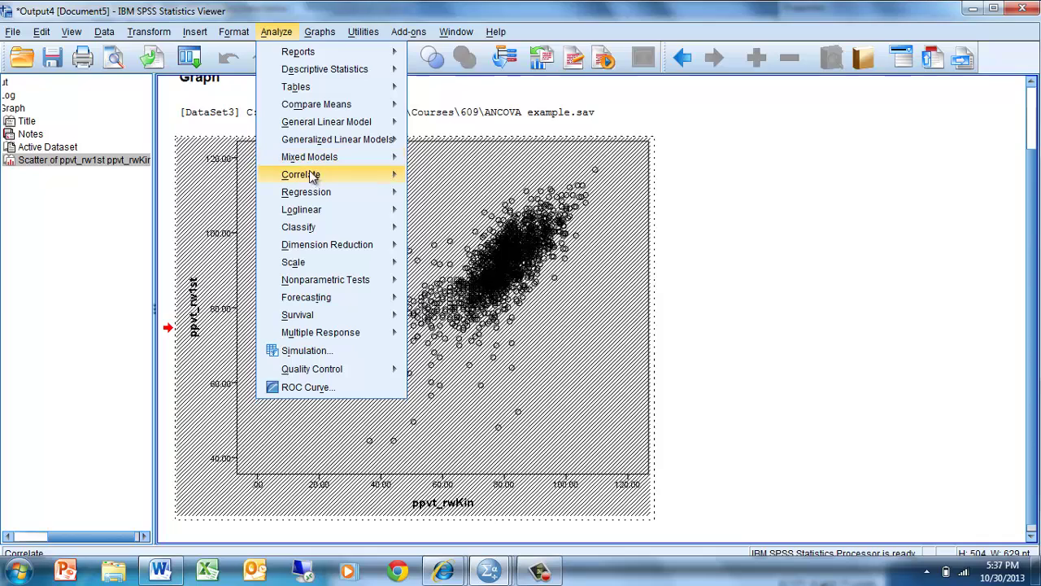
mouse_move(313, 181)
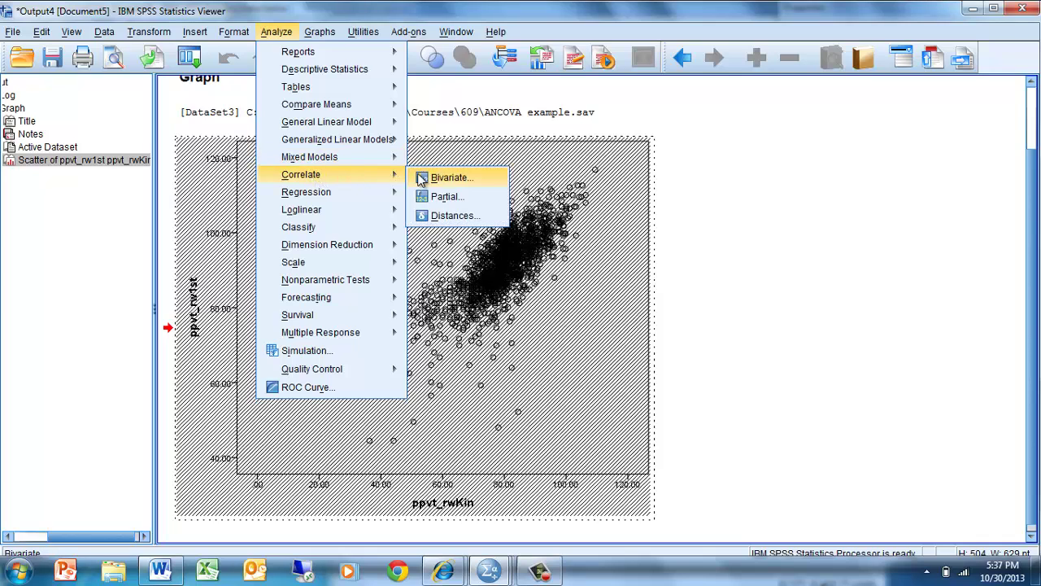
click(446, 178)
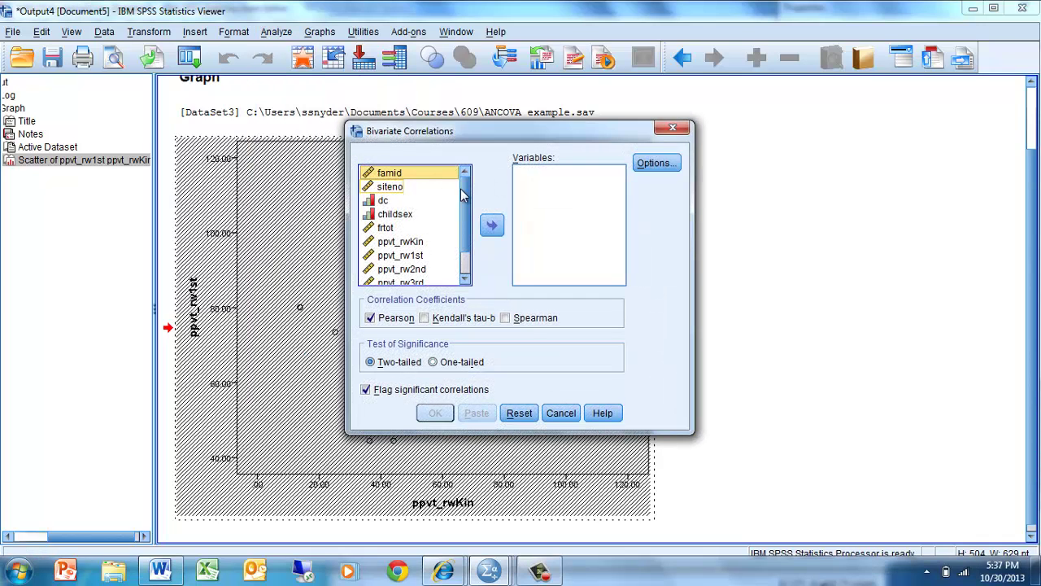
scroll(467, 220, down, 1)
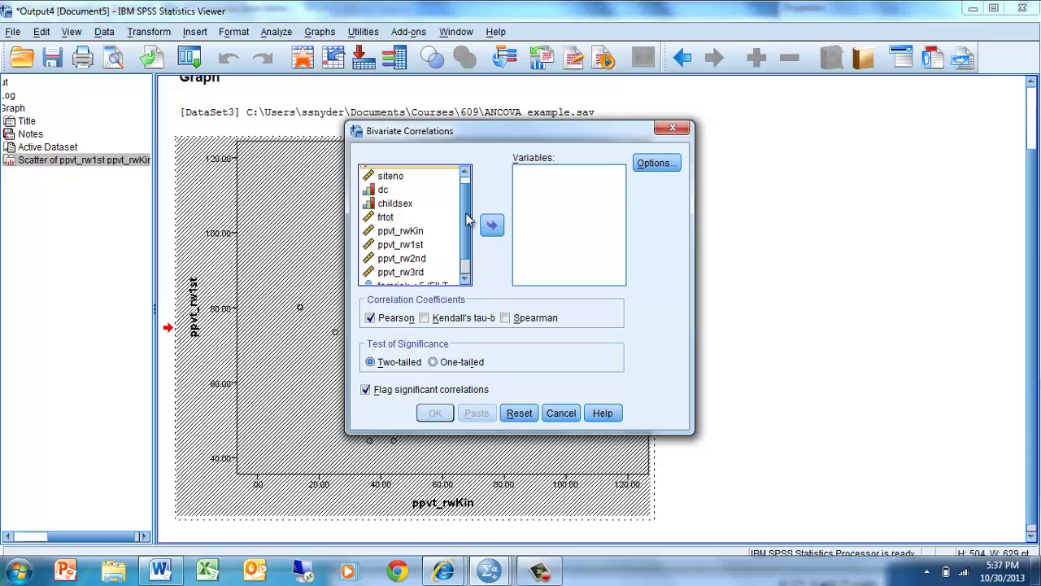
click(402, 231)
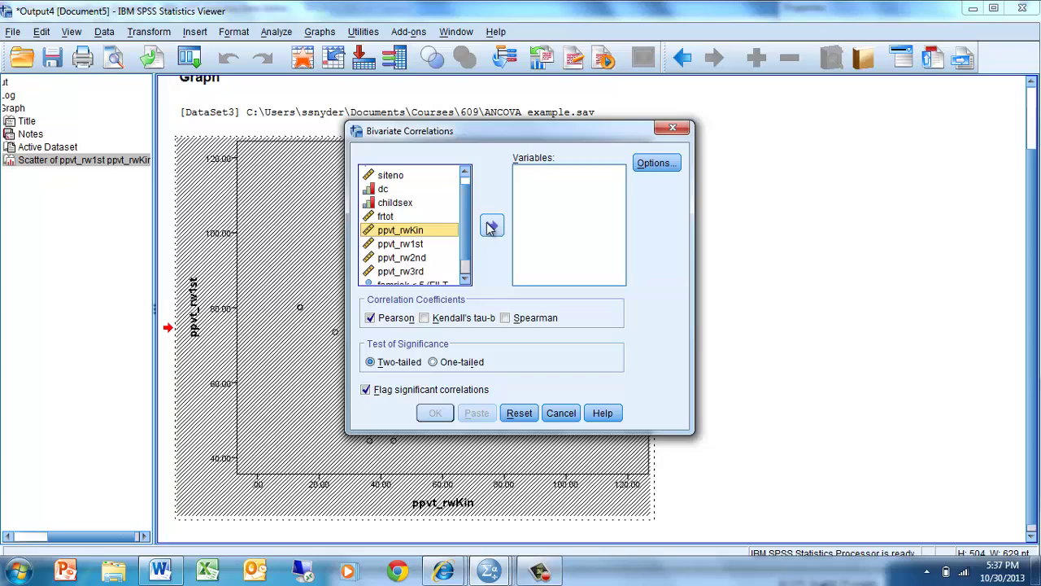
click(491, 227)
click(409, 231)
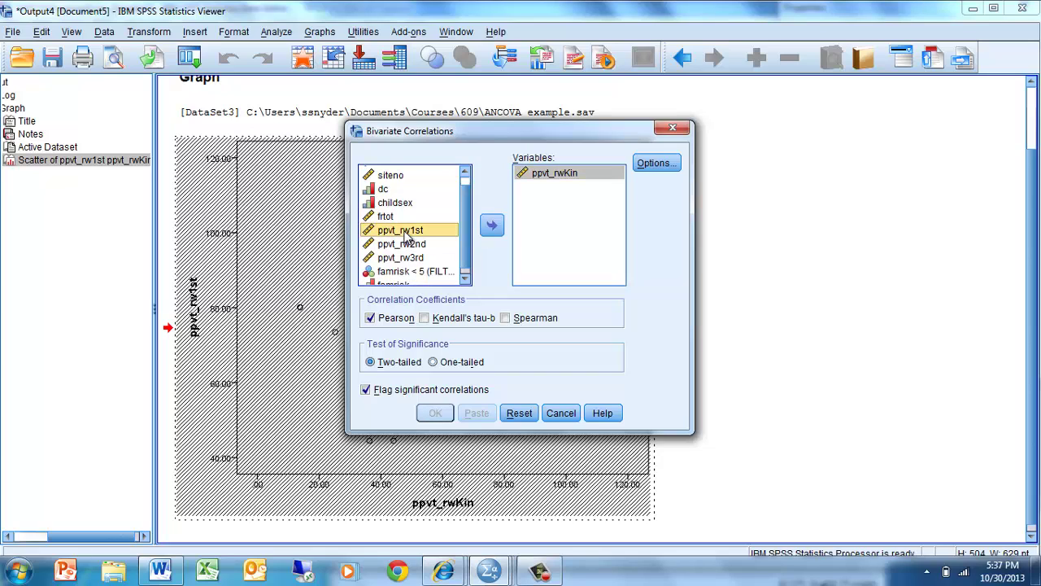
click(491, 226)
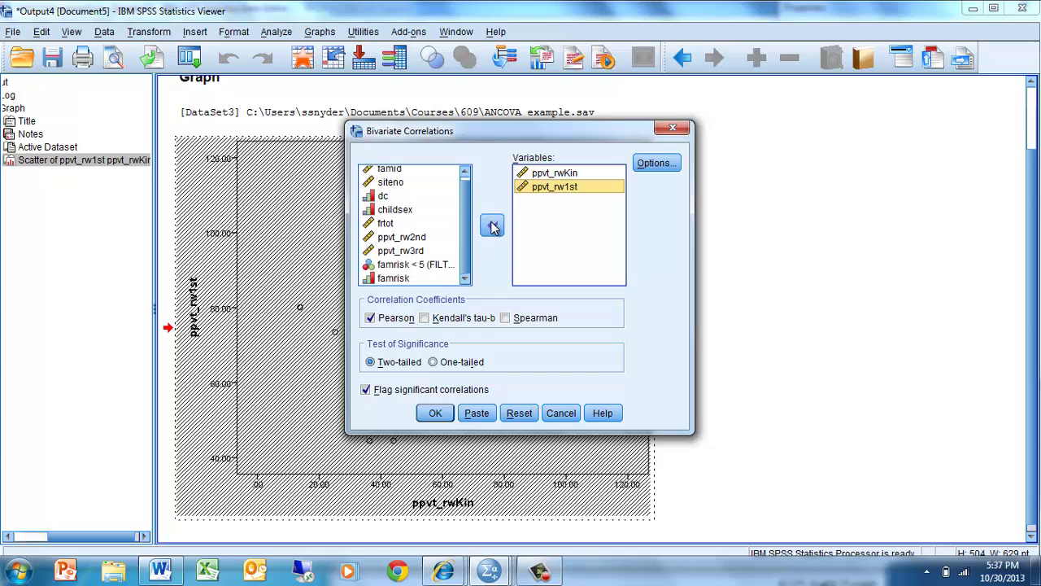
- Confirm the correlation options and run the two-tailed Pearson correlation
click(654, 163)
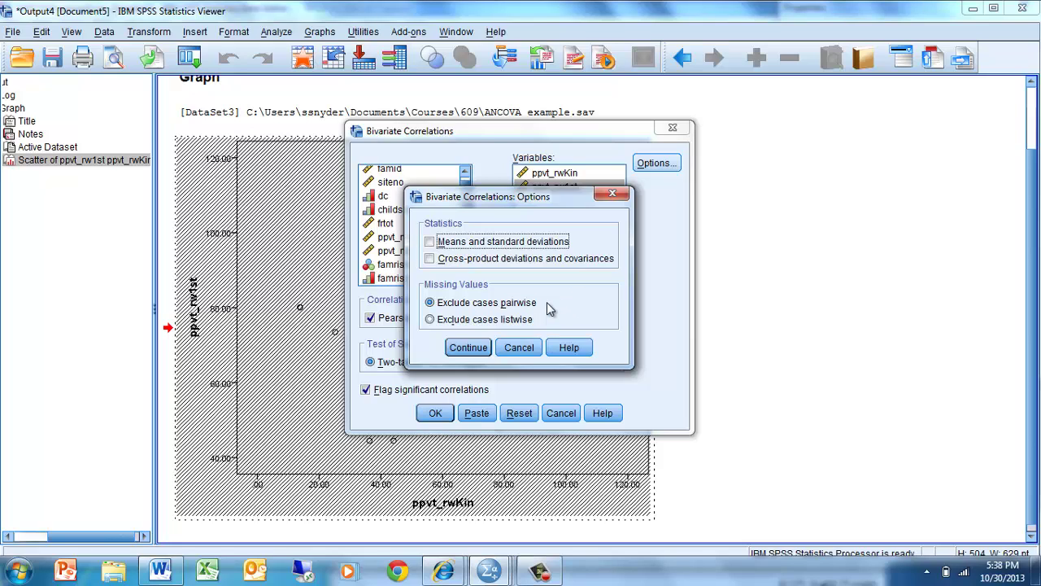
click(476, 347)
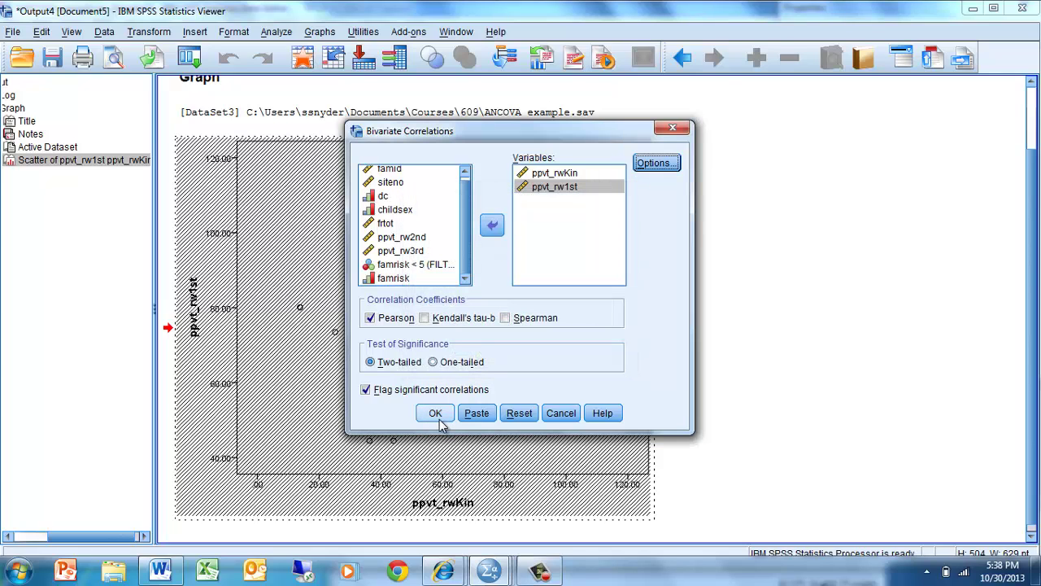
click(437, 413)
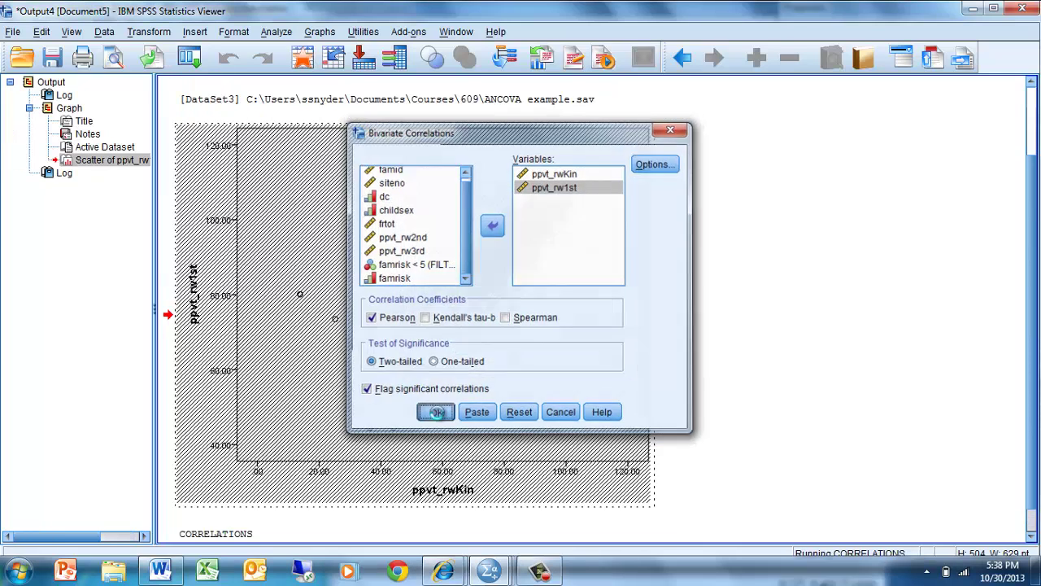
- Inspect the Correlations table: r = .726, Sig. .000, N = 1602
click(376, 408)
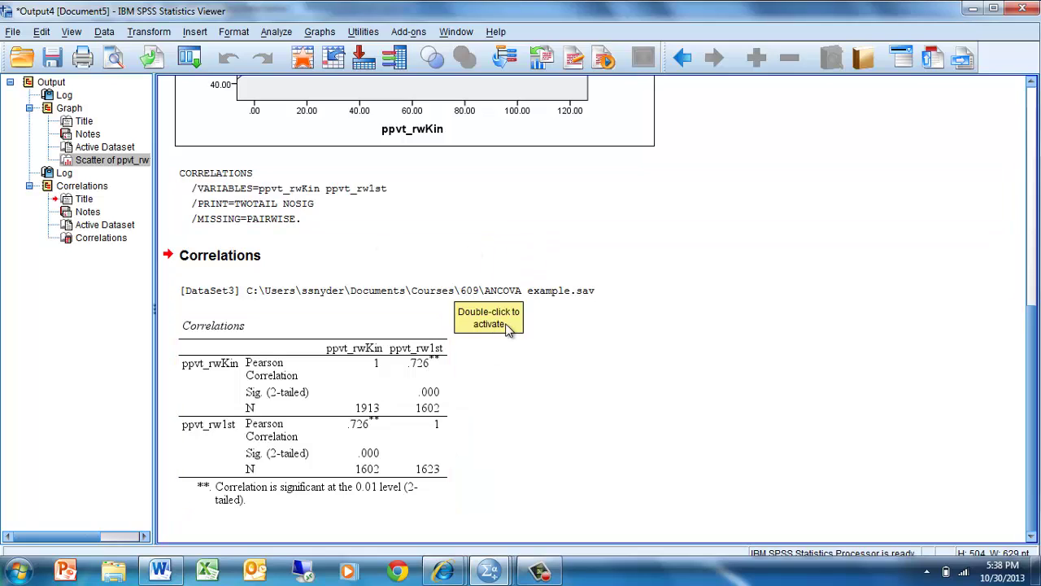
click(276, 32)
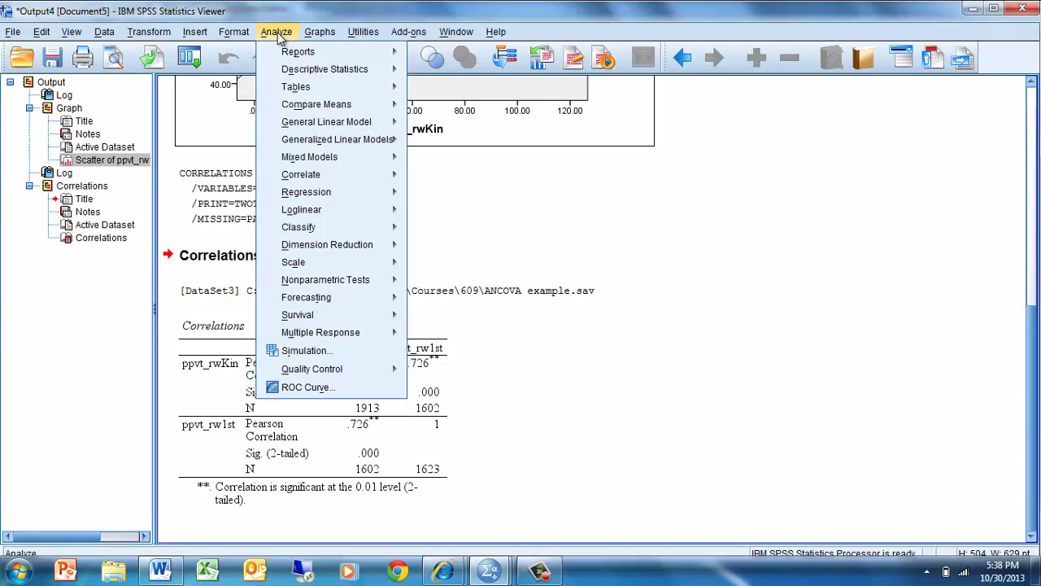
- Run a Linear Regression with ppvt_rw1st as dependent and ppvt_rwKin as independent, method Enter
mouse_move(328, 198)
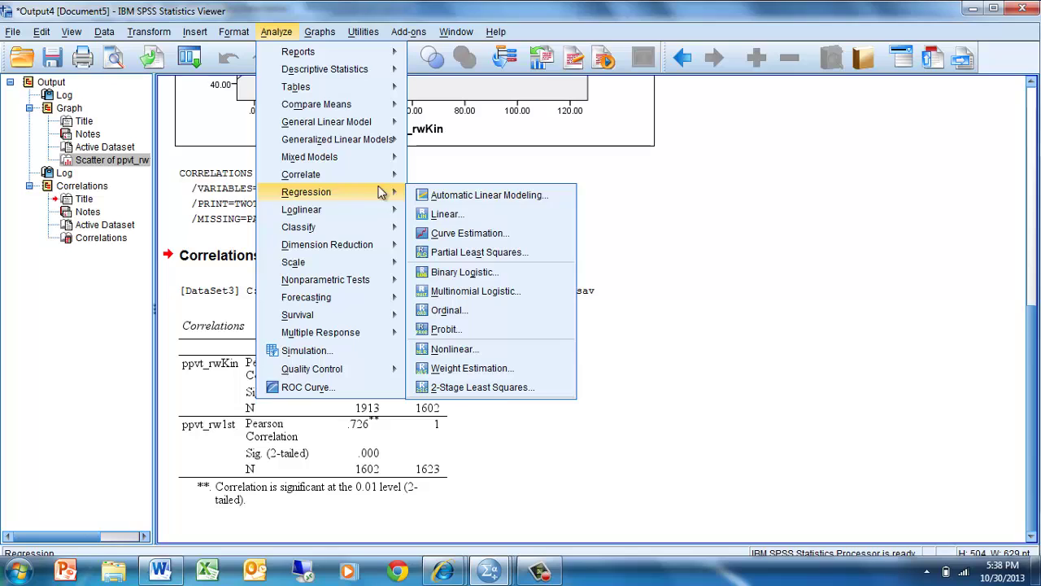
click(439, 216)
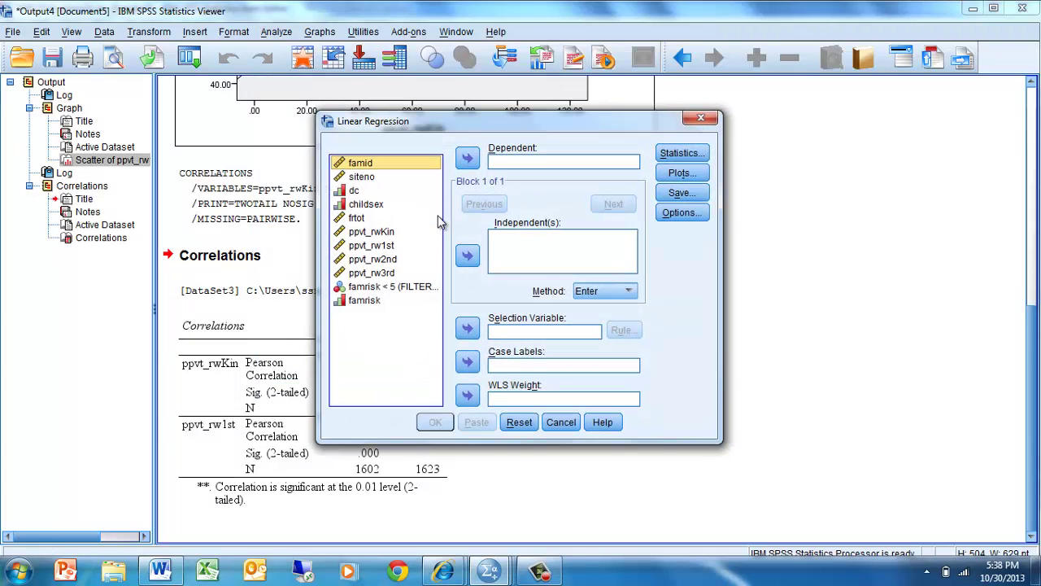
click(386, 246)
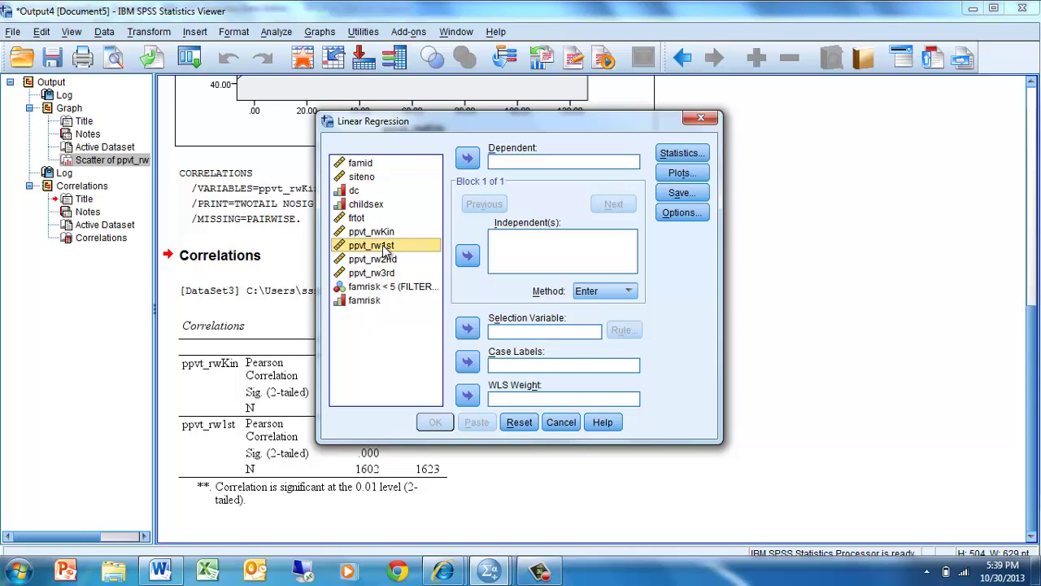
click(468, 157)
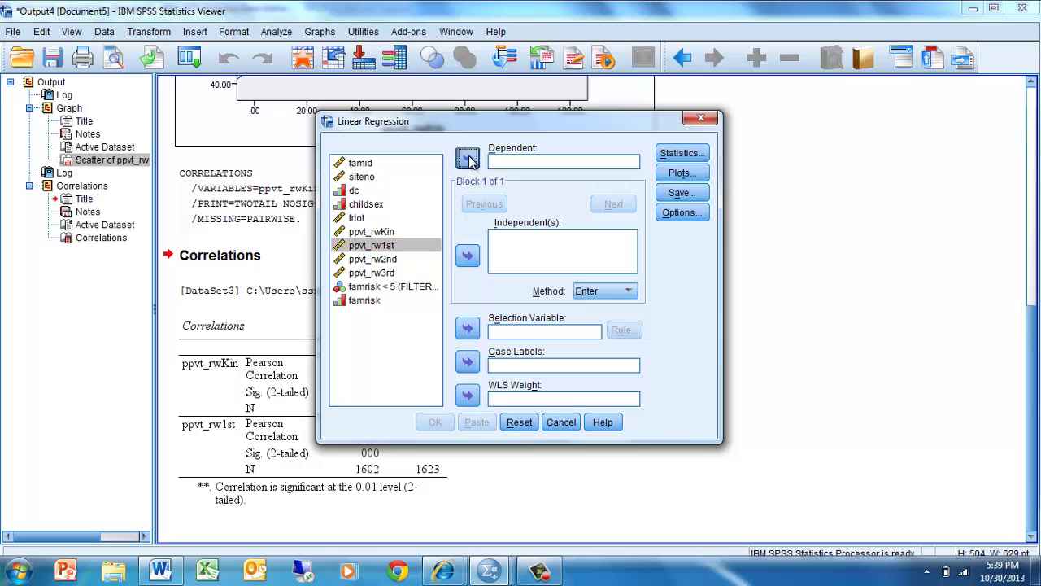
click(385, 232)
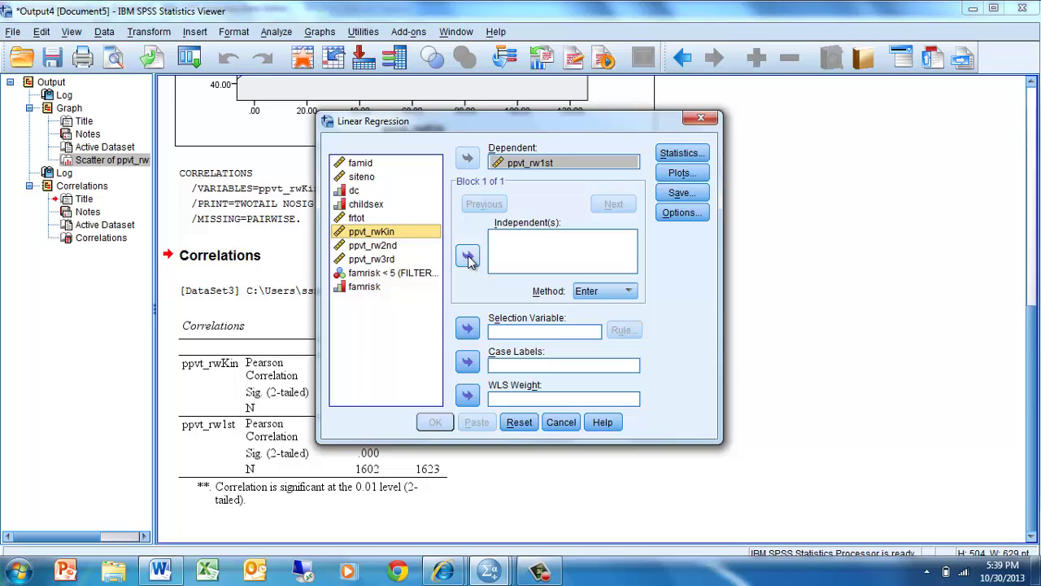
click(468, 257)
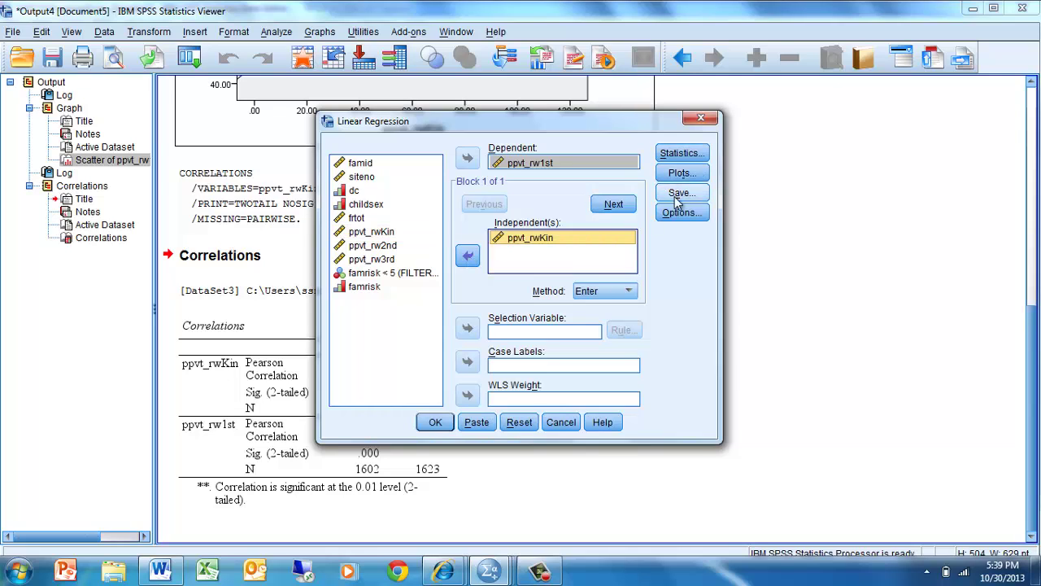
click(681, 154)
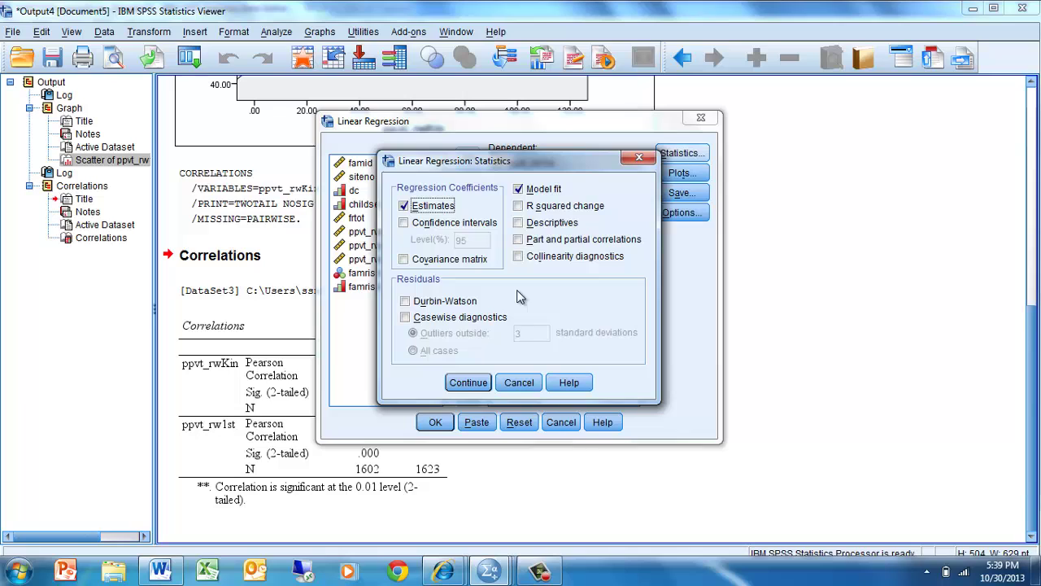
click(639, 159)
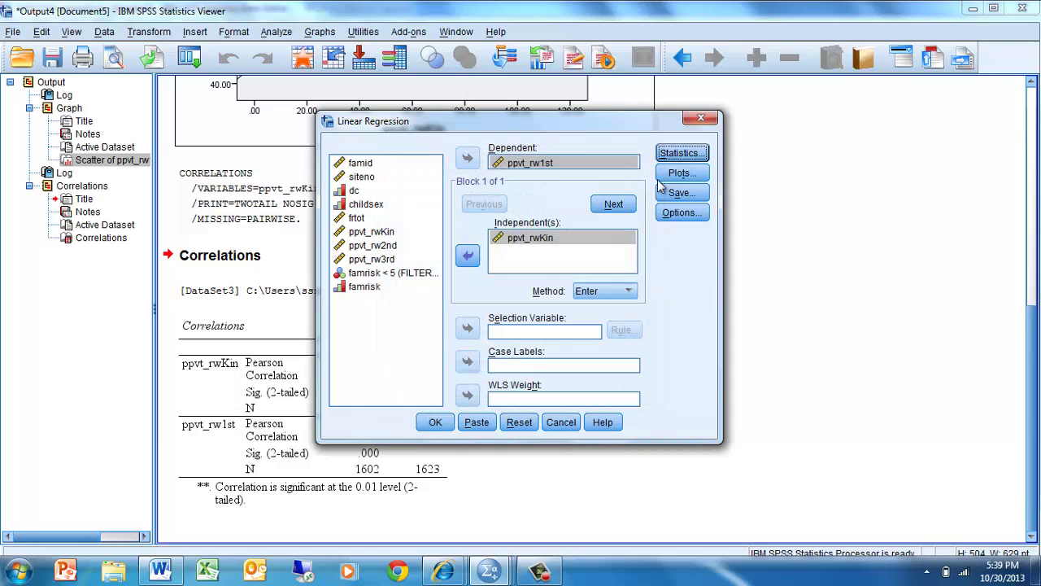
click(438, 423)
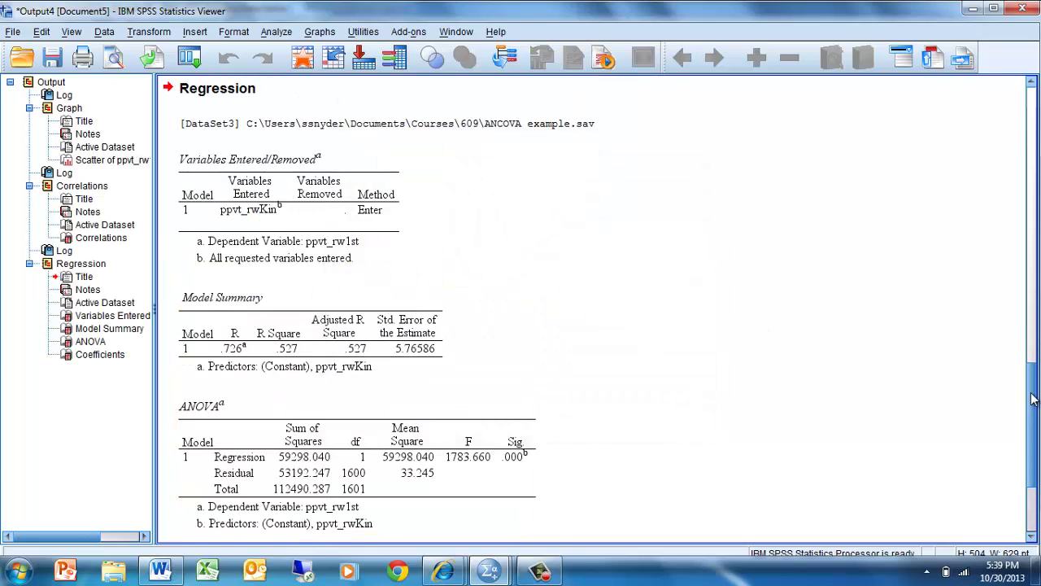
scroll(1034, 403, down, 2)
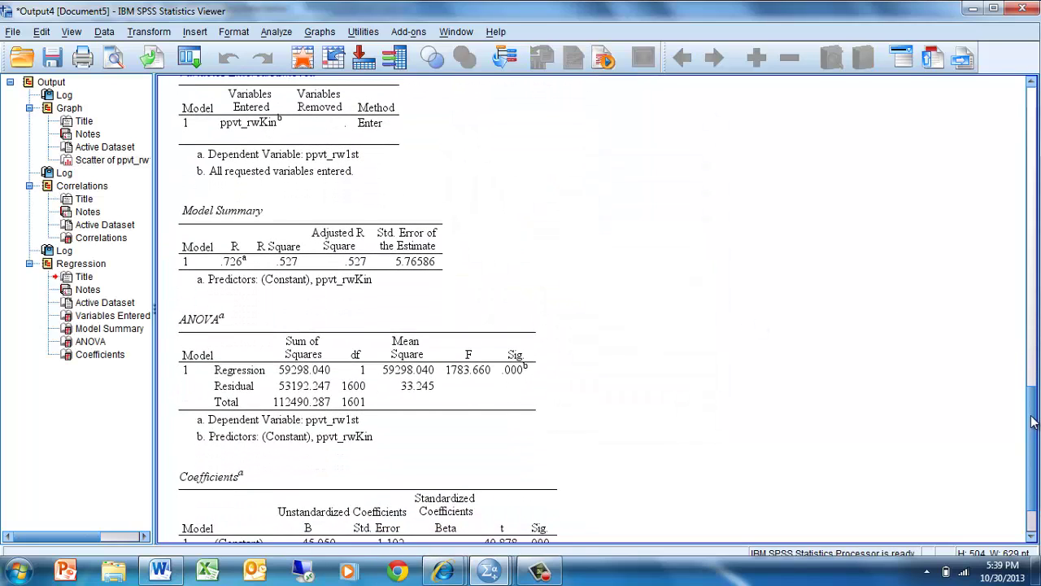
click(277, 291)
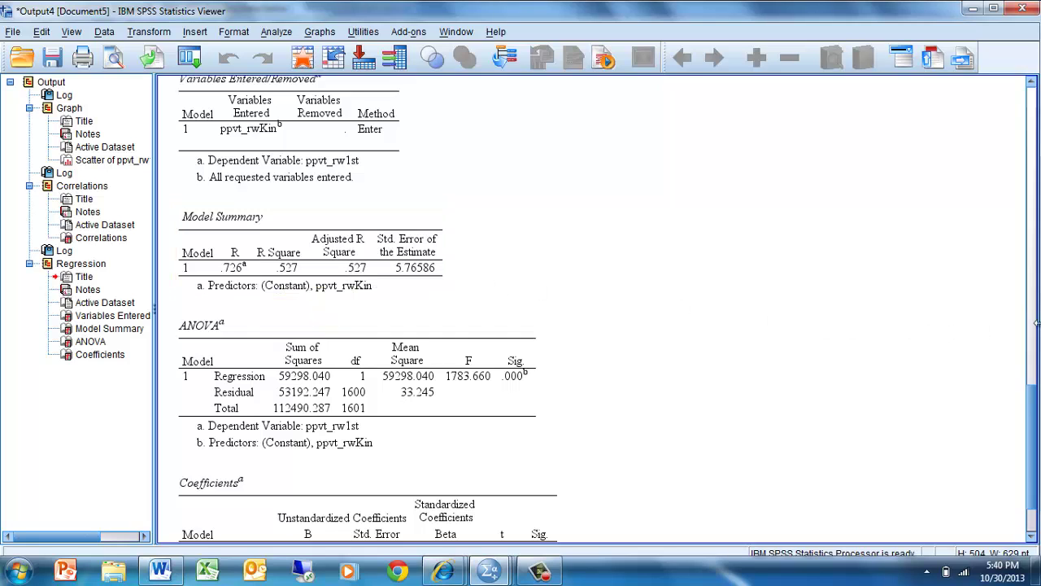
- Show the Coefficients table (constant 45.050, slope .584) and close the colour-scheme prompt
drag(1032, 419, 1035, 437)
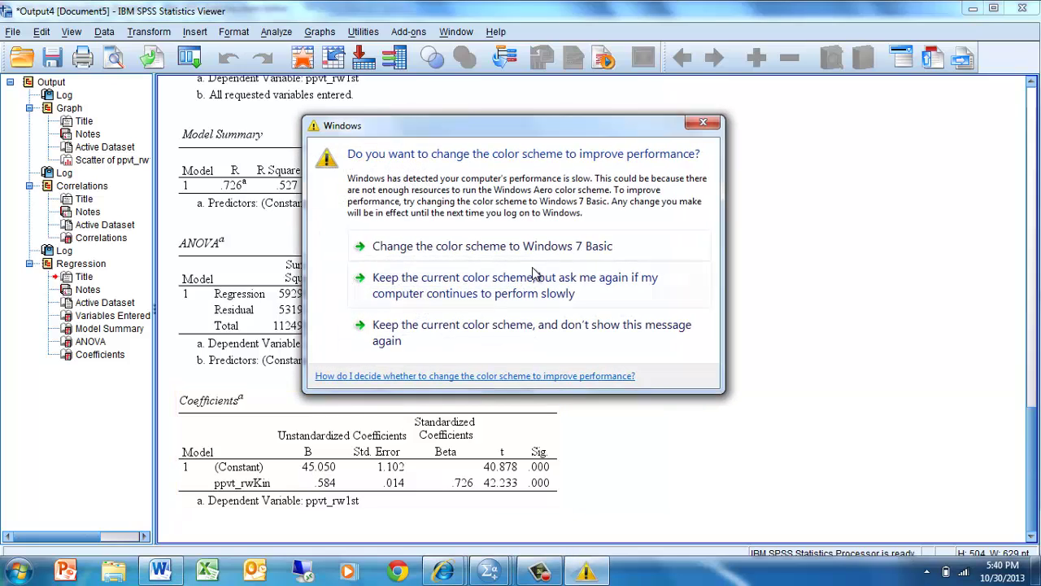
click(703, 126)
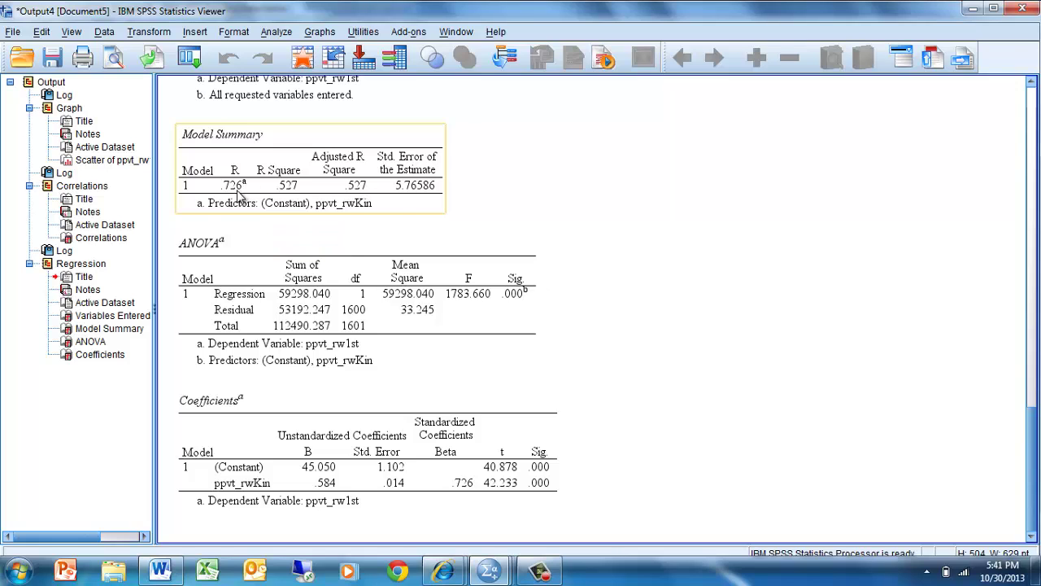
click(697, 122)
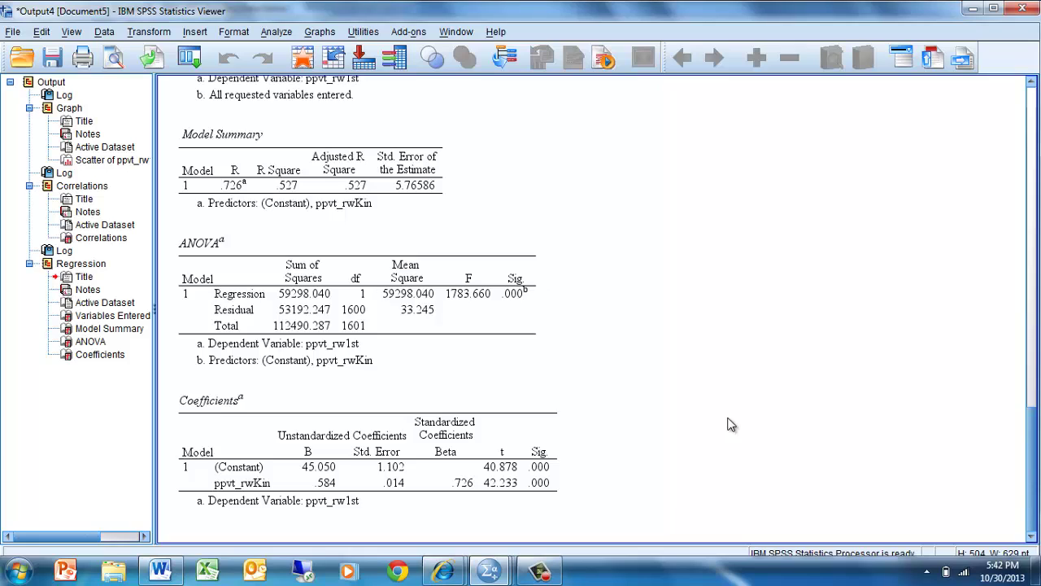
click(382, 448)
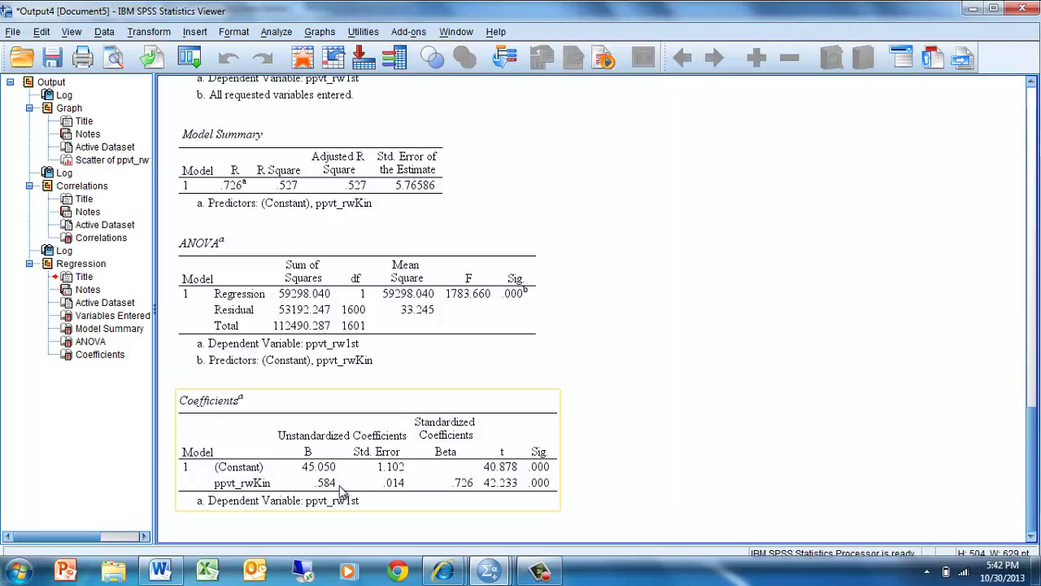
click(556, 388)
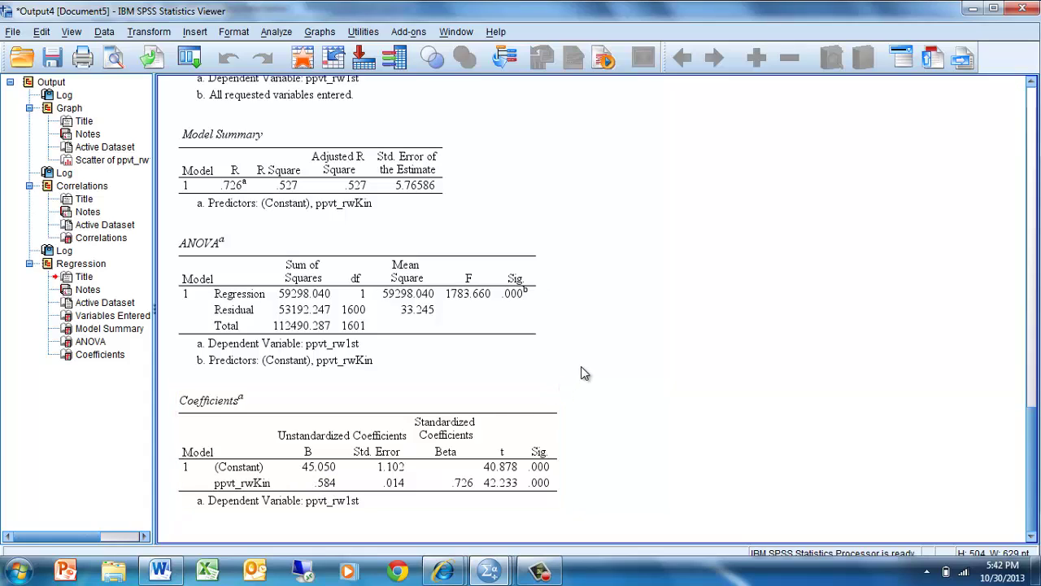